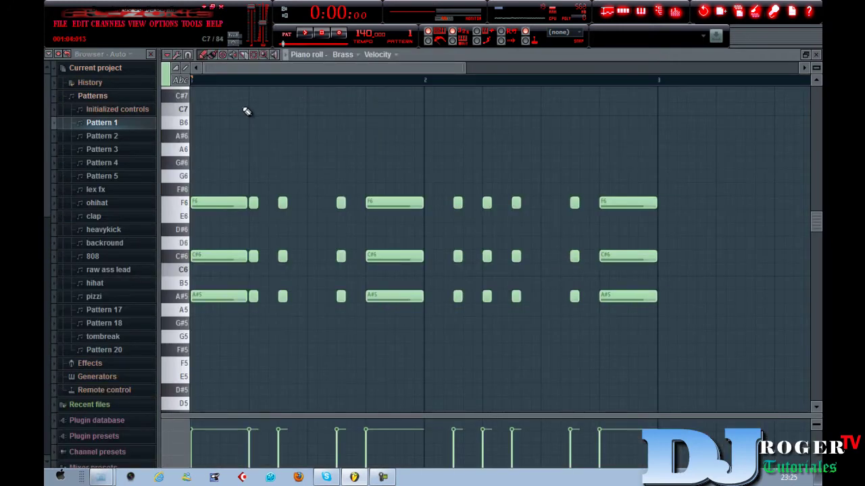
Play back the Brass notes of Pattern 1 in the piano roll, then stop and close it
key("space")
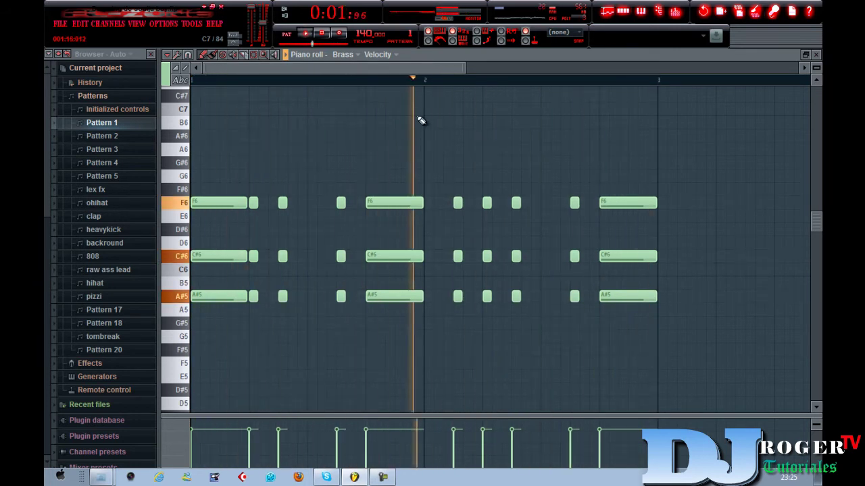
key("space")
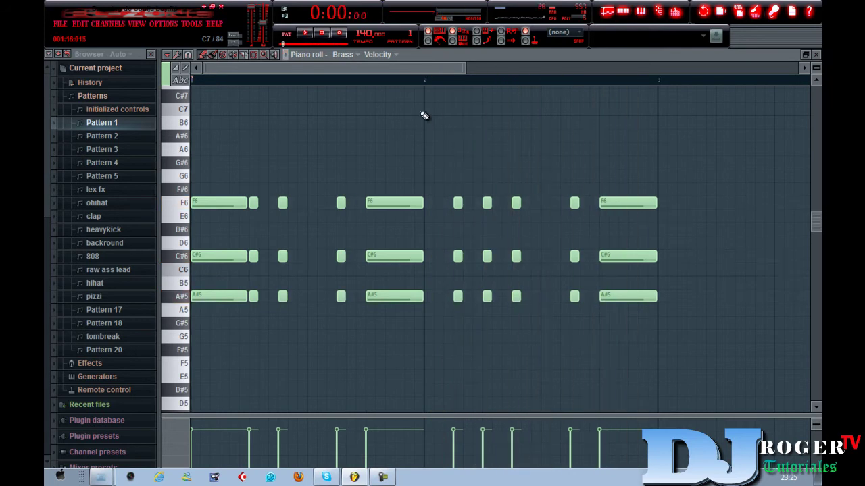
left_click(816, 55)
Play Pattern 5's Orchestra Hits melody in the piano roll with all its bars in view
scroll(409, 32, "down", 4)
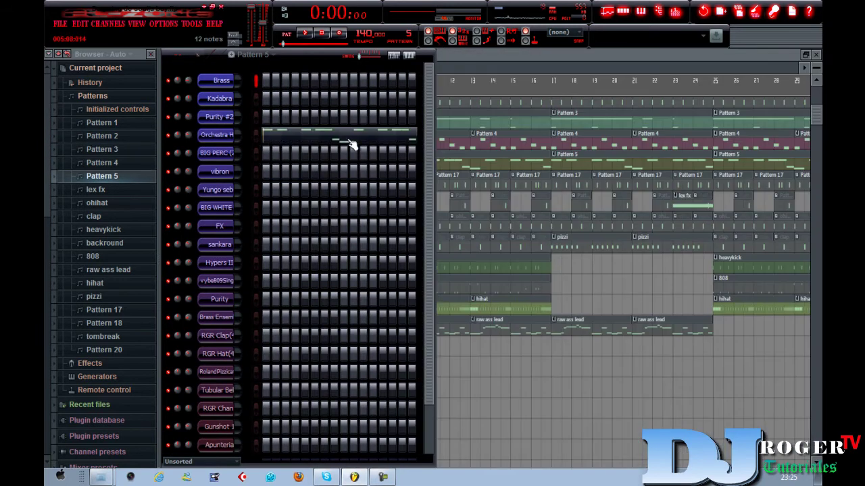
left_click(351, 144)
key("space")
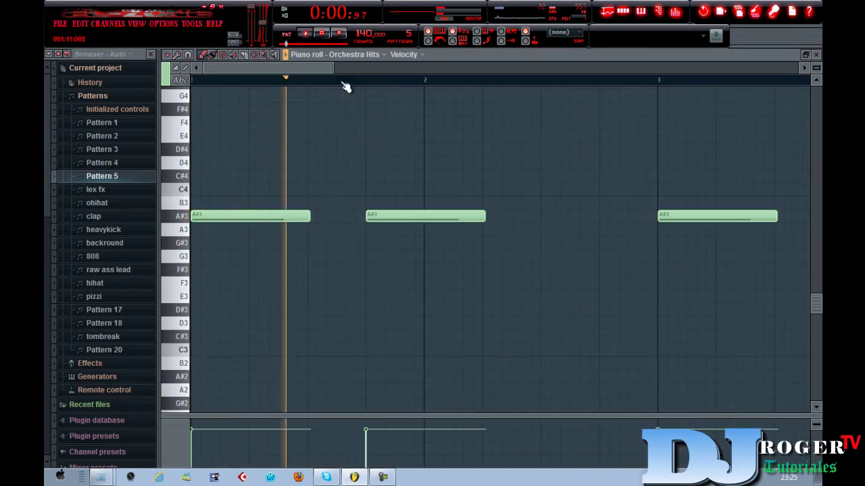
left_click_drag(332, 69, 655, 123)
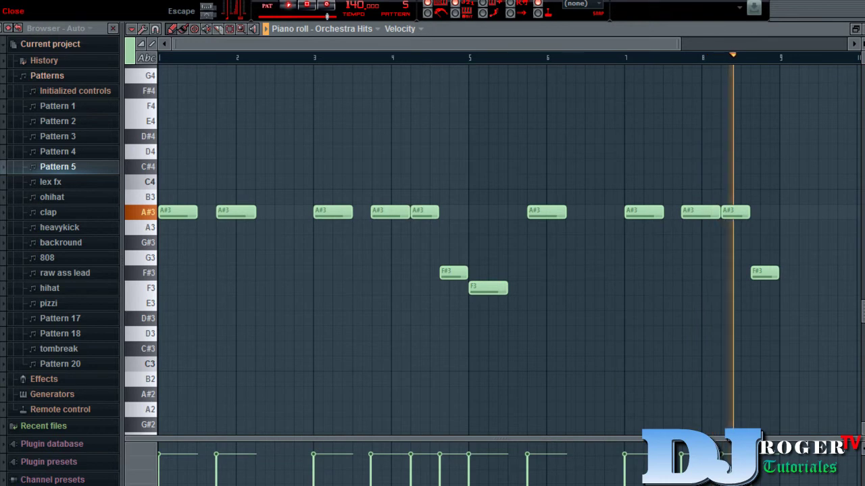
key("Escape")
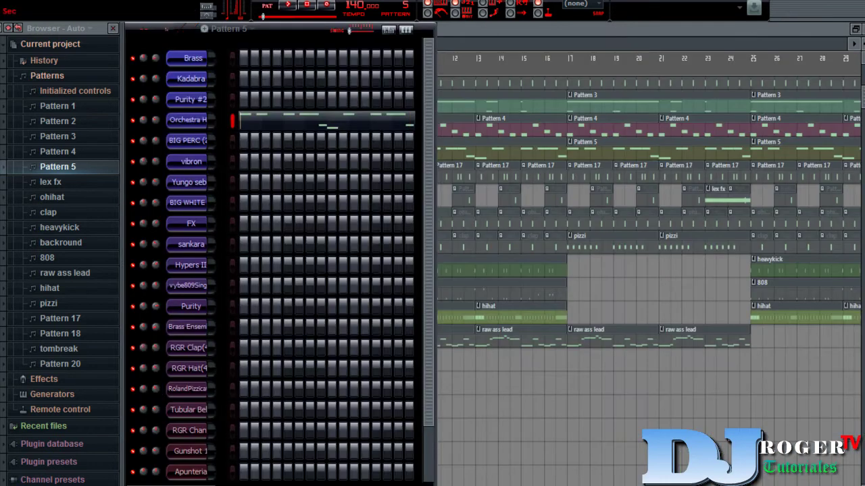
Switch to the "raw ass lead" pattern and listen to its Purity #2 notes in the piano roll
scroll(394, 5, "up", 1)
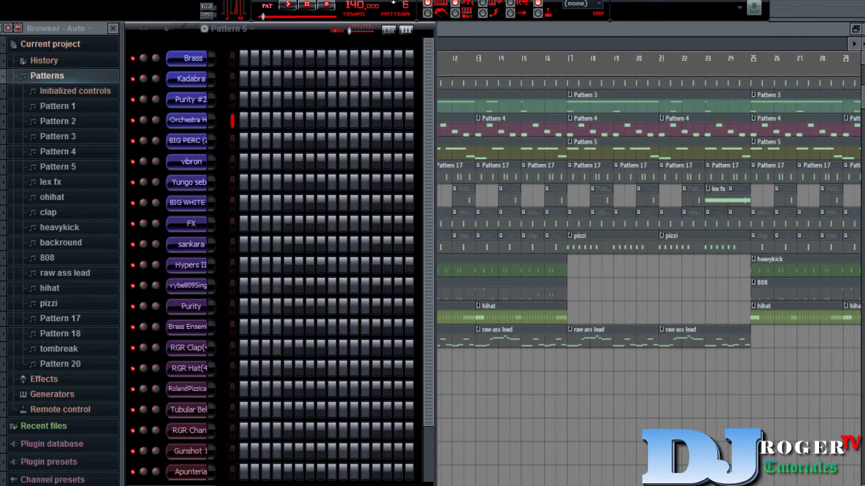
scroll(393, 4, "up", 1)
scroll(393, 4, "up", 4)
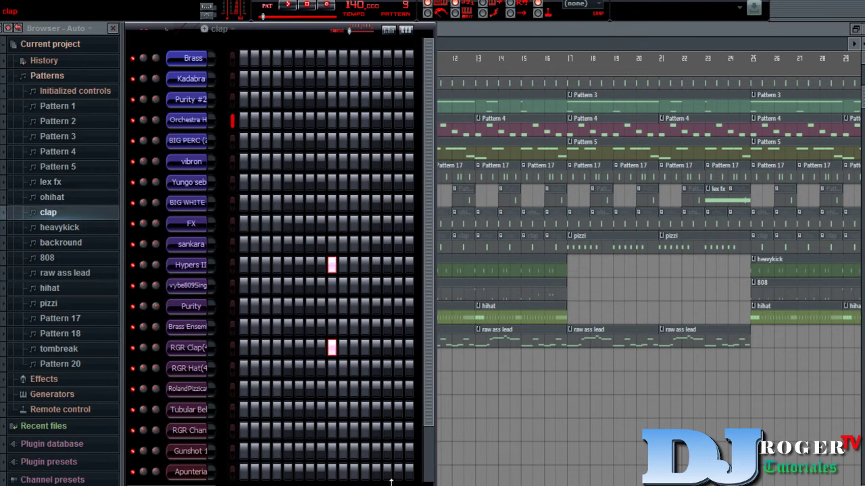
key("KP_Add")
key("KP_Add")
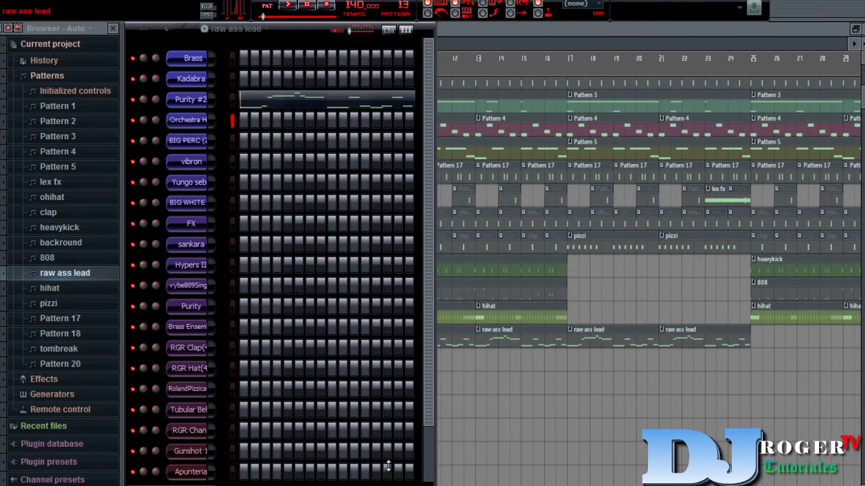
left_click(346, 101)
key("space")
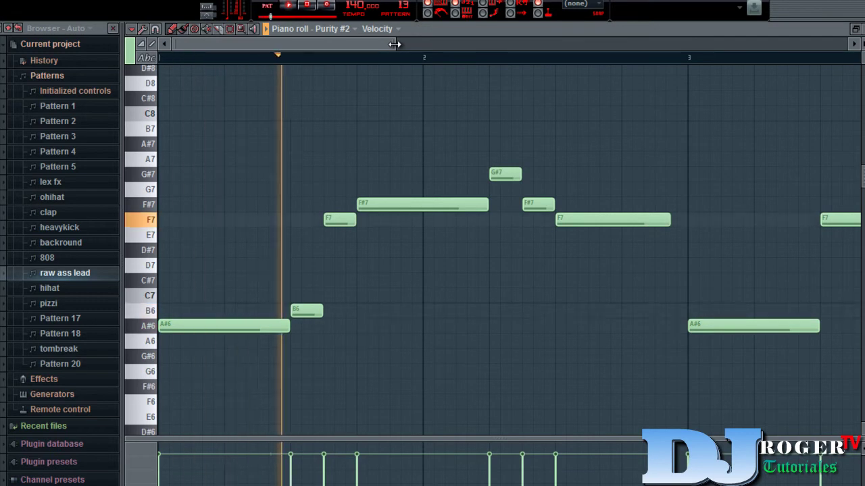
key("space")
key("Escape")
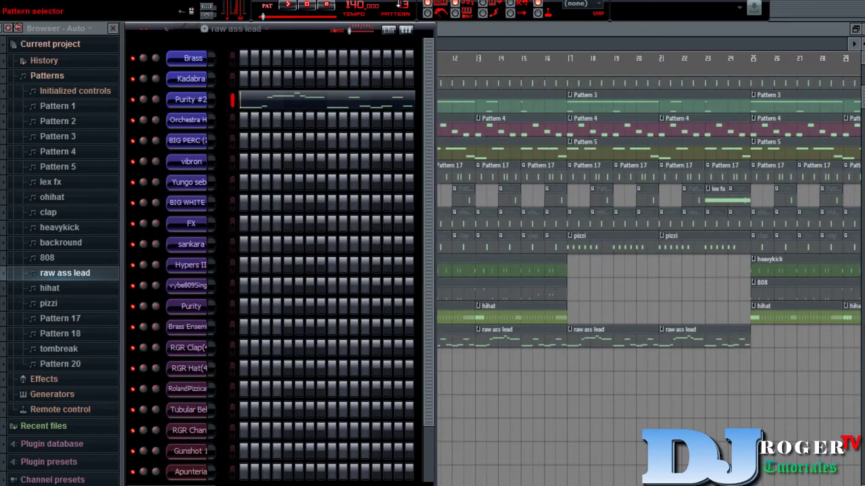
Switch playback from pattern to song mode and look over the tracks of the playing arrangement in the playlist
scroll(398, 6, "up", 1)
left_click(449, 31)
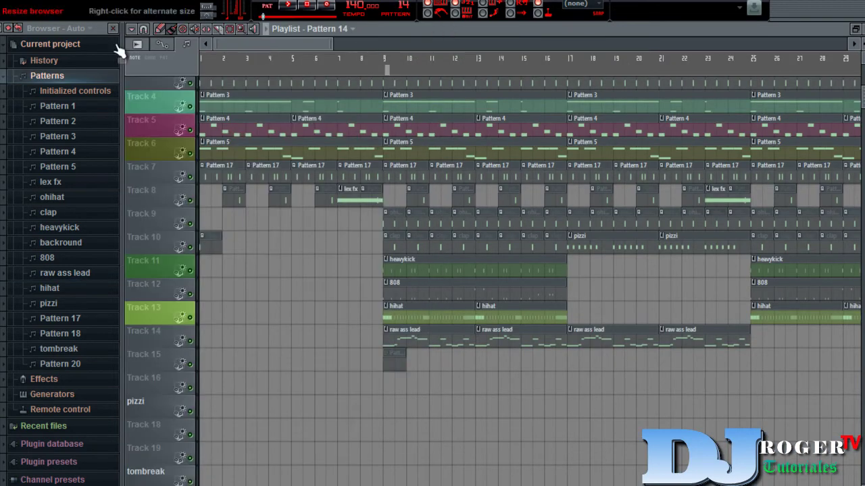
left_click(20, 28)
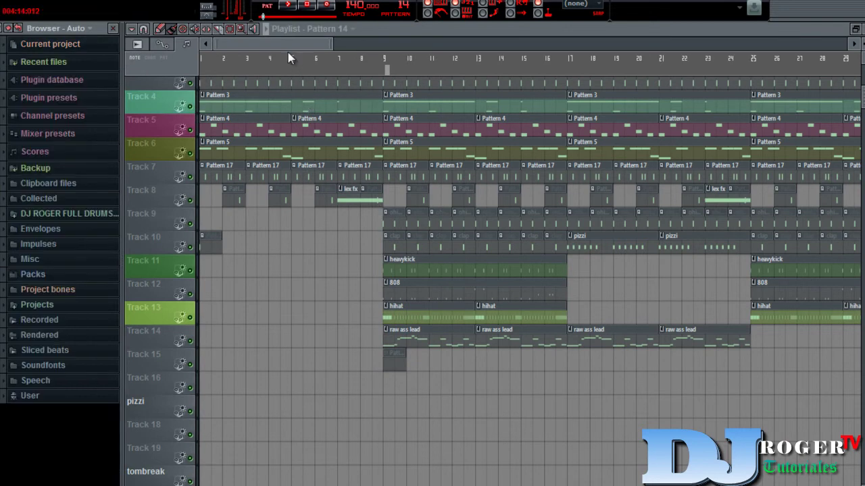
left_click(268, 6)
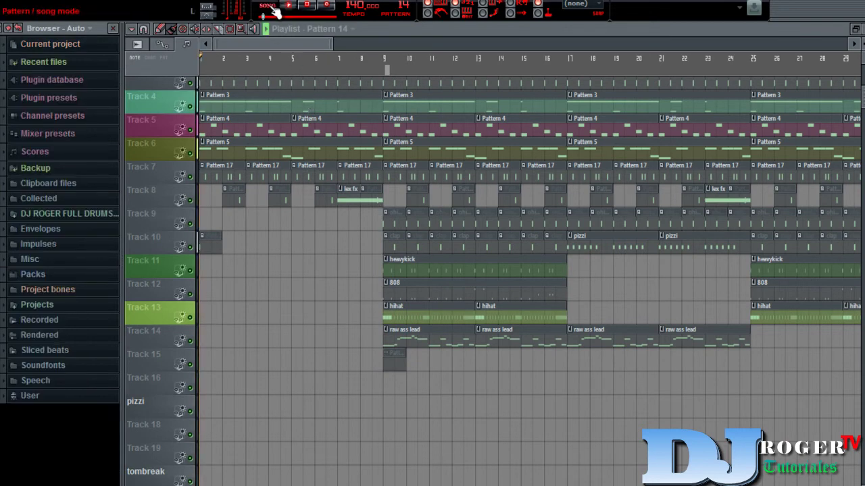
left_click_drag(332, 44, 416, 45)
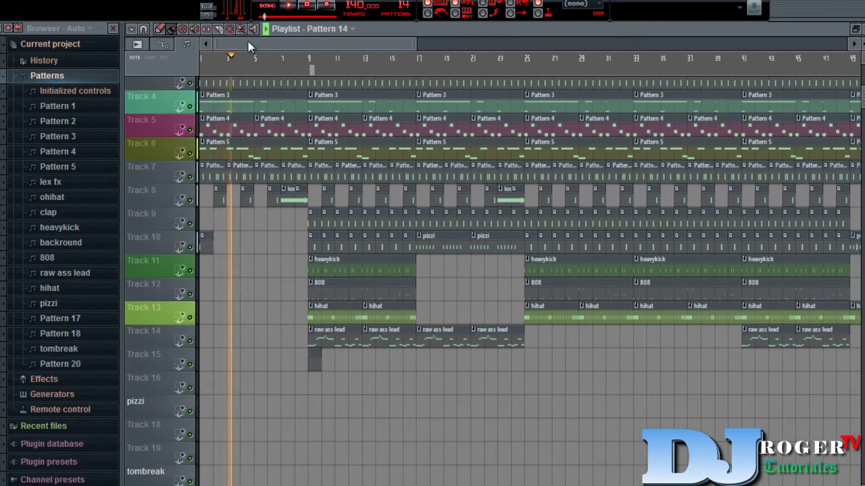
left_click(104, 76)
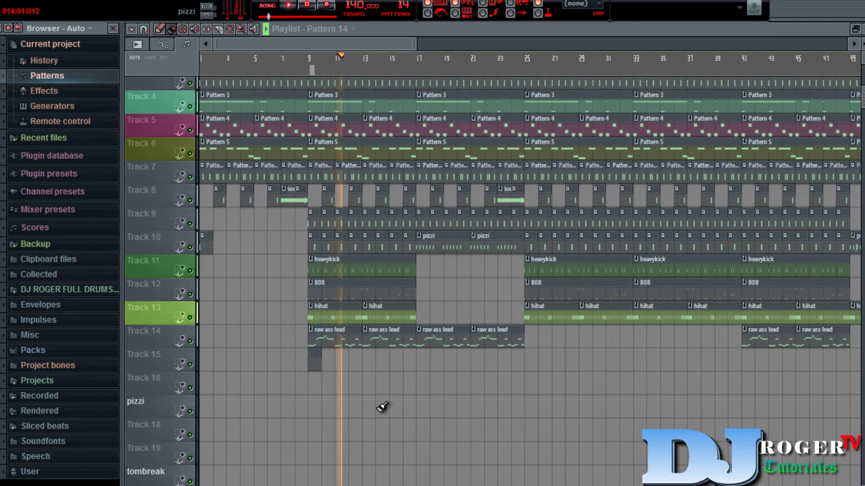
scroll(494, 271, "up", 1)
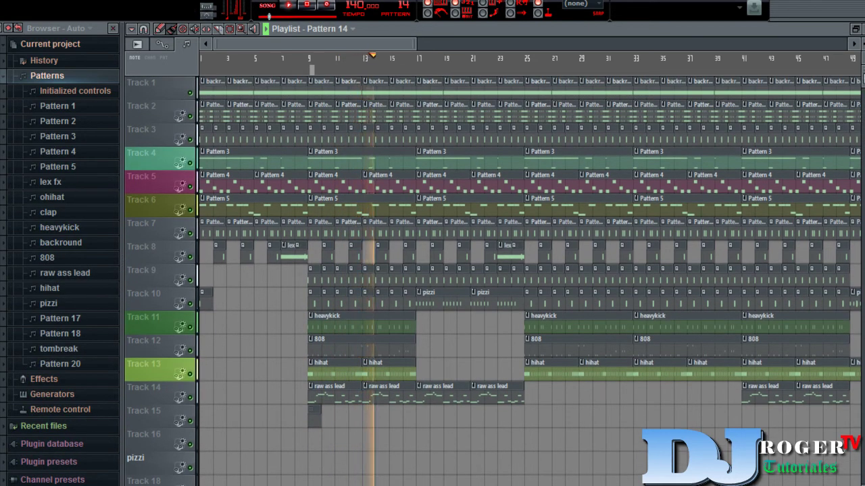
scroll(27, 41, "up", 2)
scroll(25, 39, "down", 1)
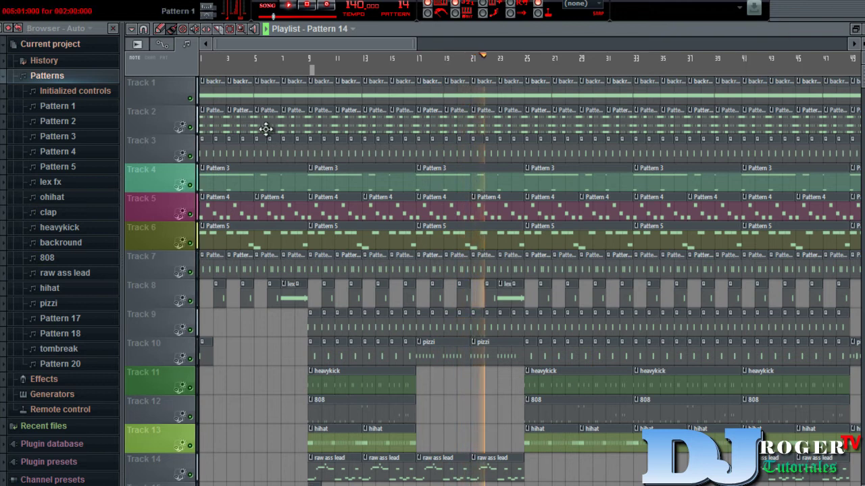
left_click(16, 43)
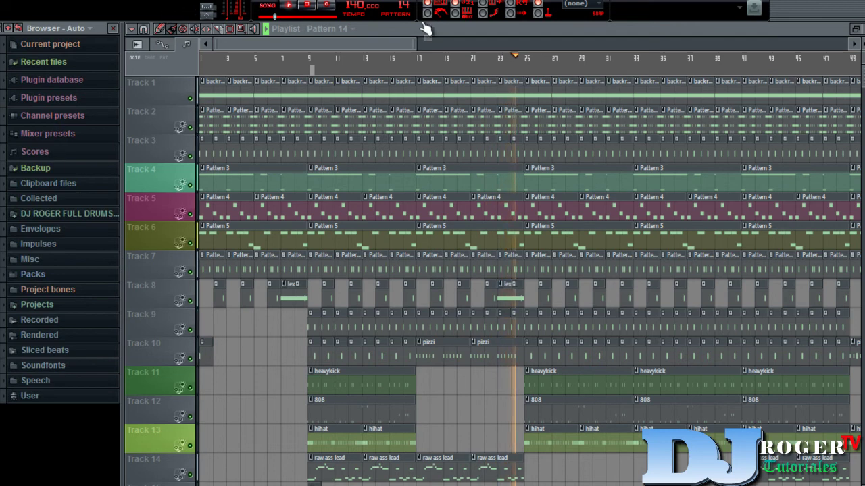
Select Pattern 1, inspect its Brass notes in the piano roll, and return to the playlist
key("F6")
left_click_drag(402, 9, 369, 114)
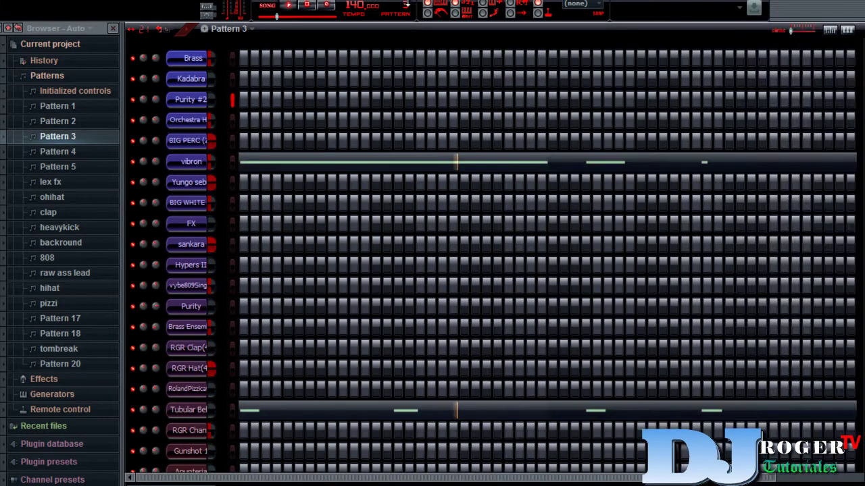
left_click_drag(413, 3, 406, 30)
left_click(370, 66)
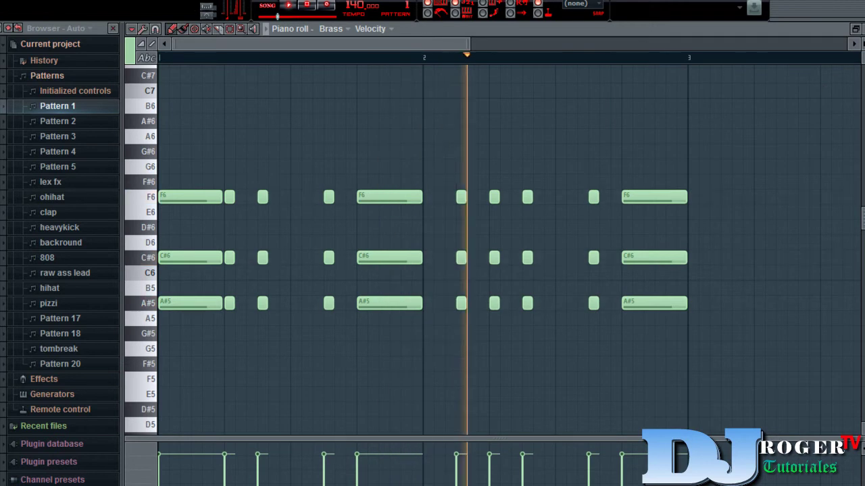
key("Escape")
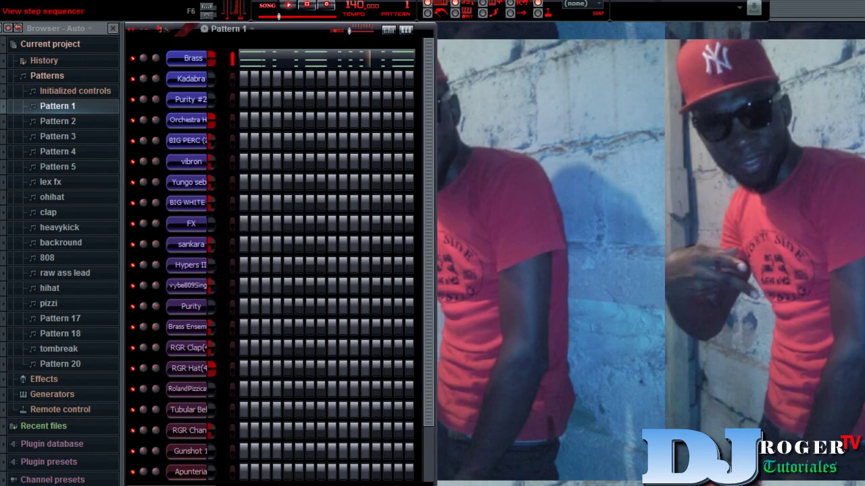
key("F5")
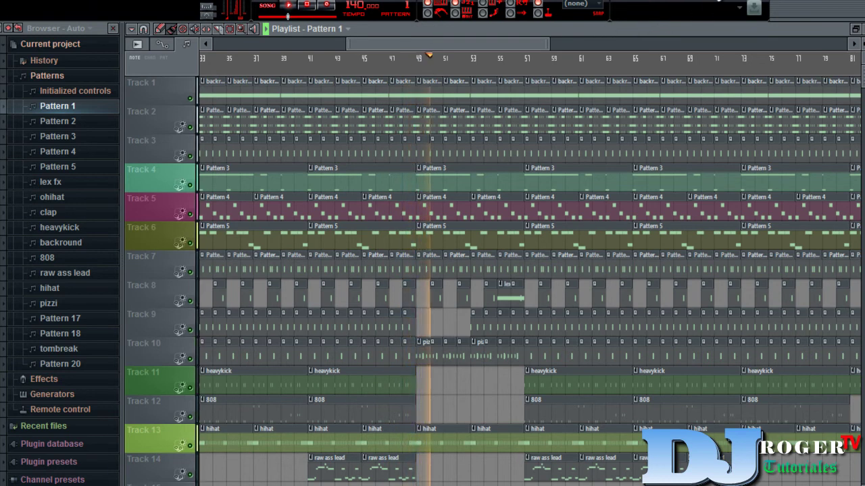
Raise the gain of the Fruity Limiter on the Master mixer track to about 10.6 dB
key("F9")
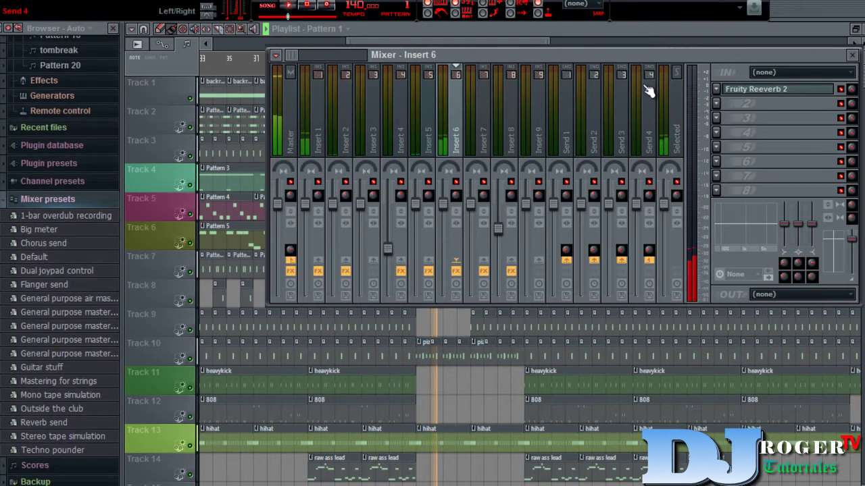
left_click(294, 130)
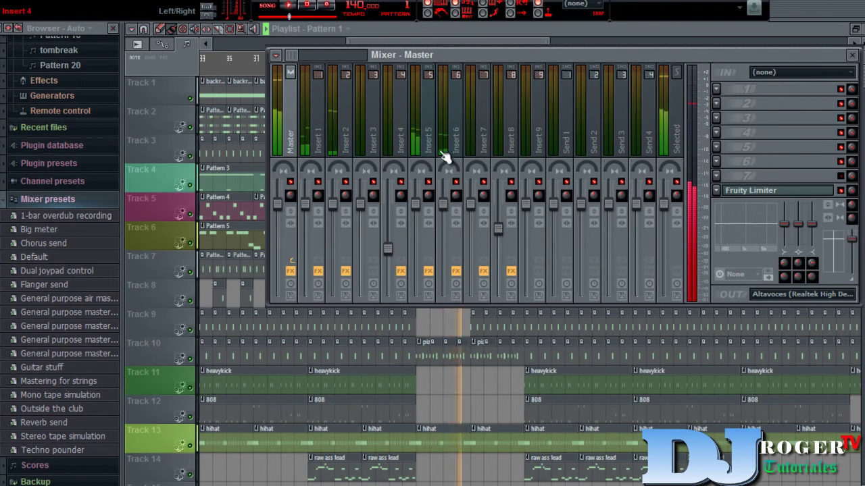
left_click(739, 194)
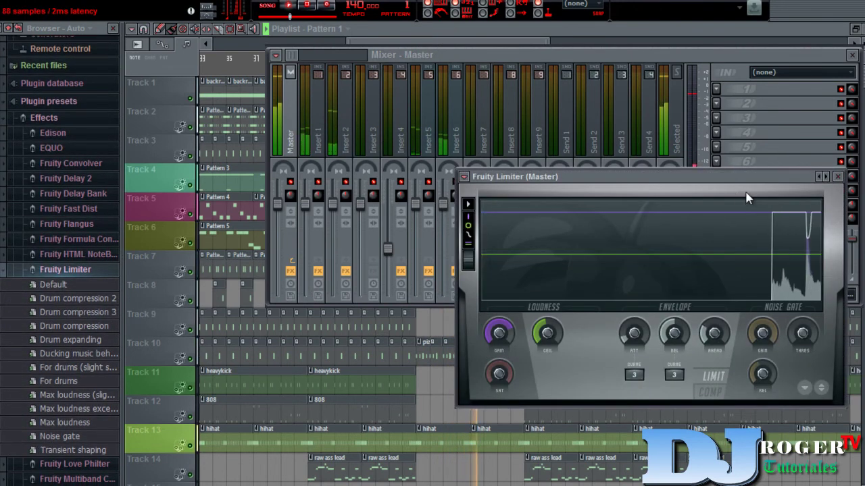
left_click_drag(498, 332, 498, 314)
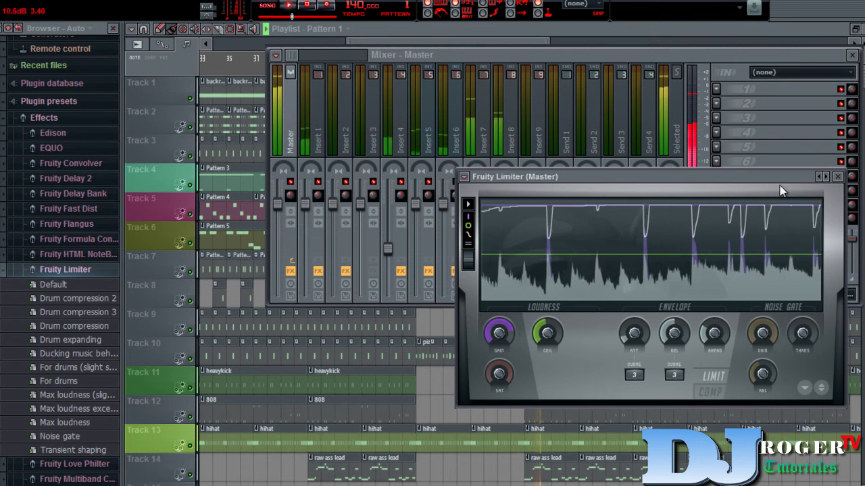
left_click(839, 178)
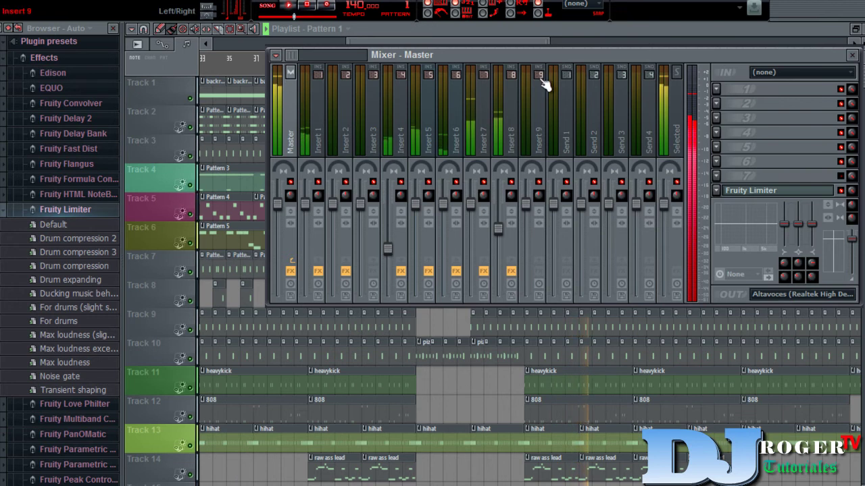
Load ZGameEditor Visualizer into the Master track's first effect slot and move its settings window clear of the mixer
left_click(716, 89)
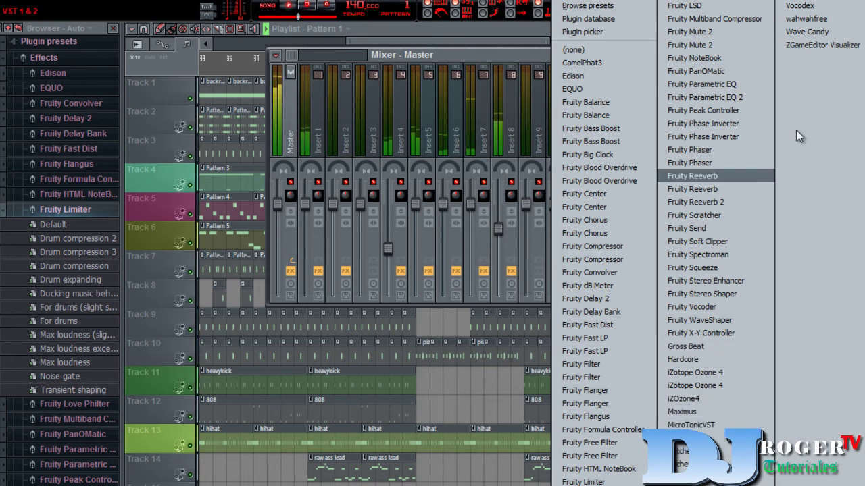
left_click(812, 48)
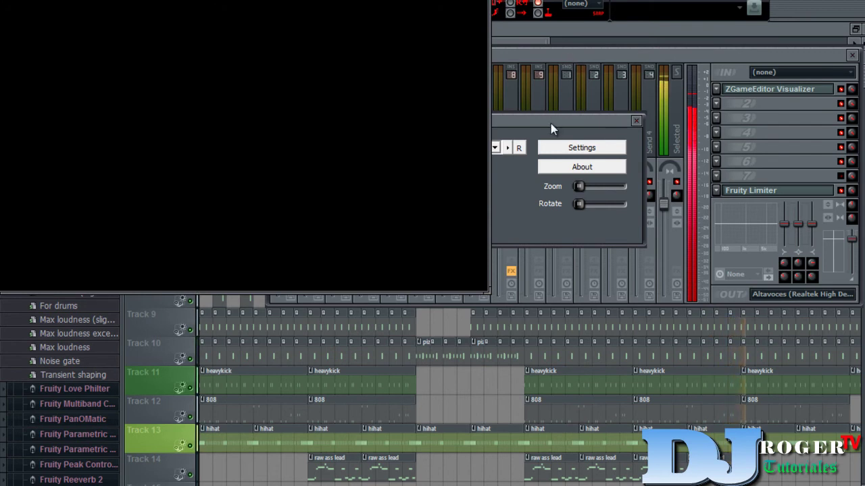
left_click_drag(548, 124, 752, 326)
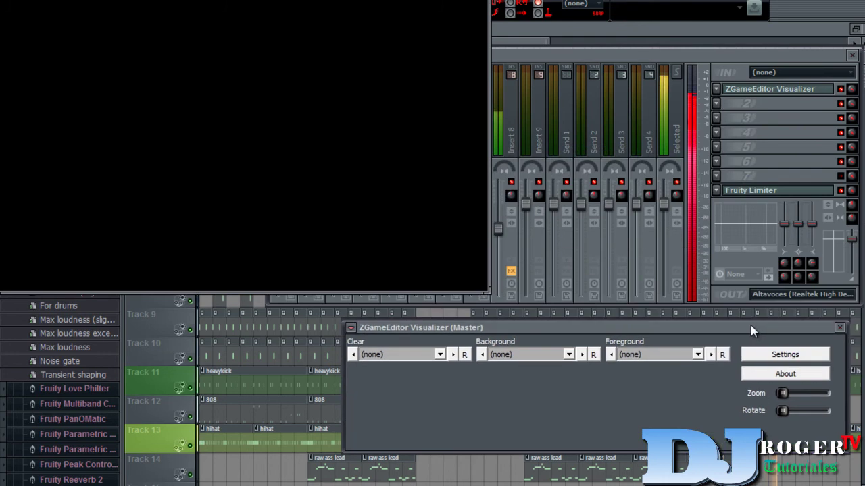
Set the visualizer's Clear effect to 70sKaleido and both its Background and Foreground effects to BallZ
left_click(440, 354)
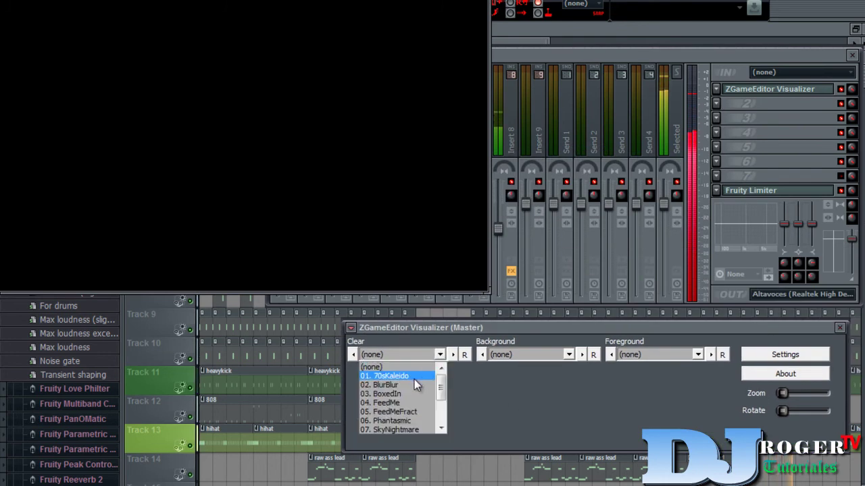
left_click(414, 378)
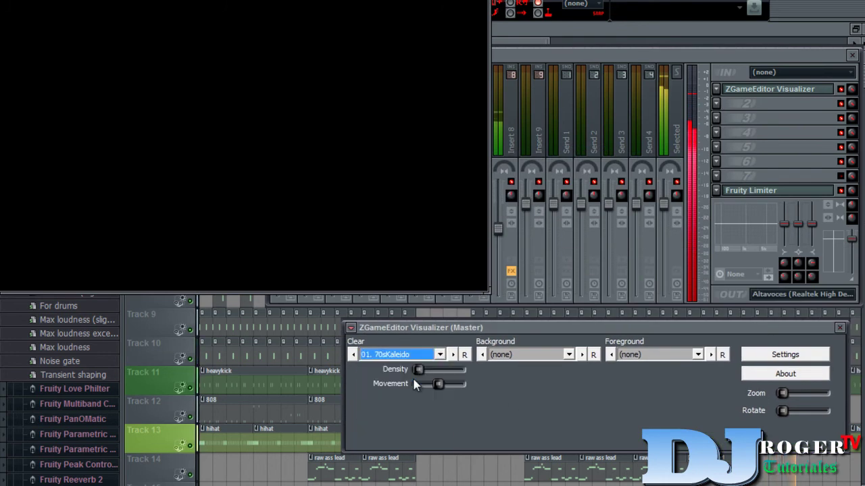
left_click(570, 356)
left_click(559, 378)
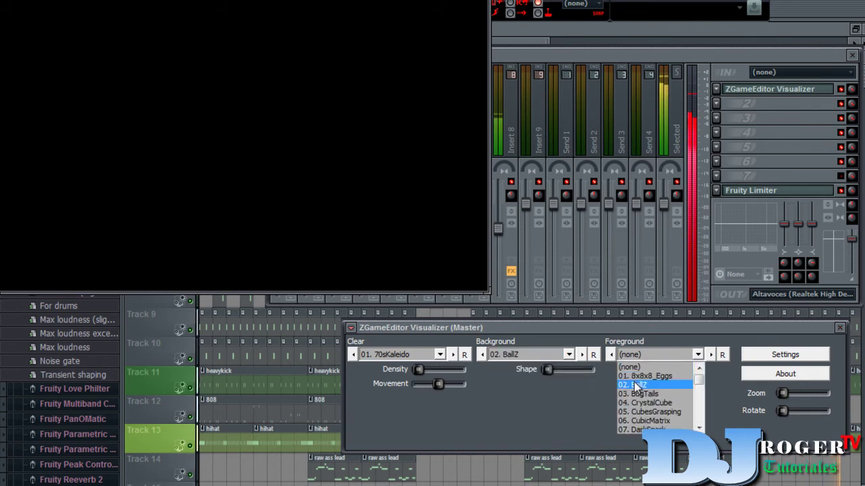
left_click(633, 385)
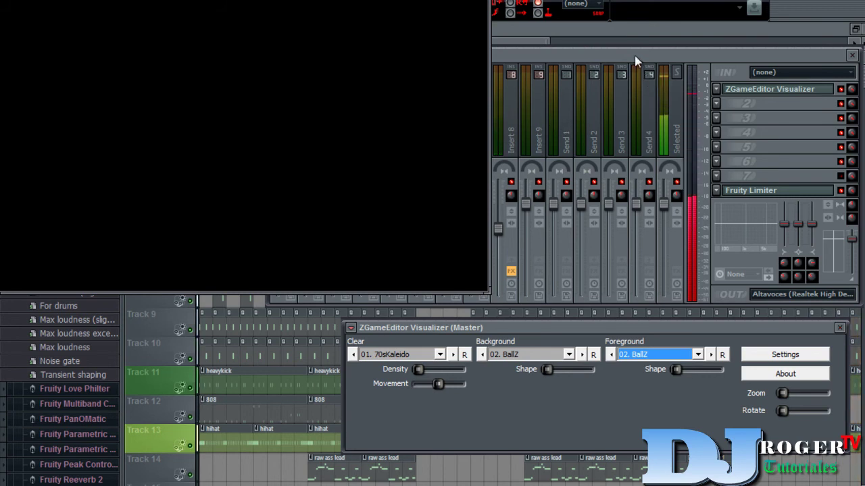
Move the visualizer's output window clear of the mixer's upper part and bring the mixer back over the playlist
left_click(648, 88)
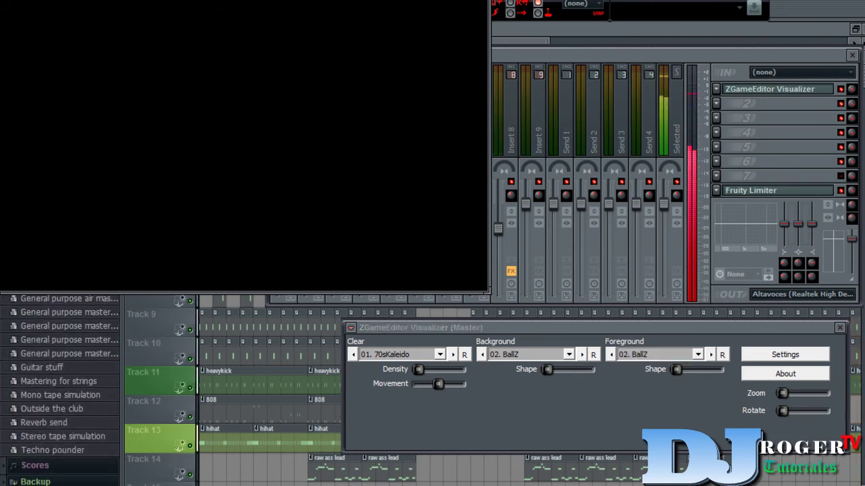
left_click_drag(473, 13, 502, 136)
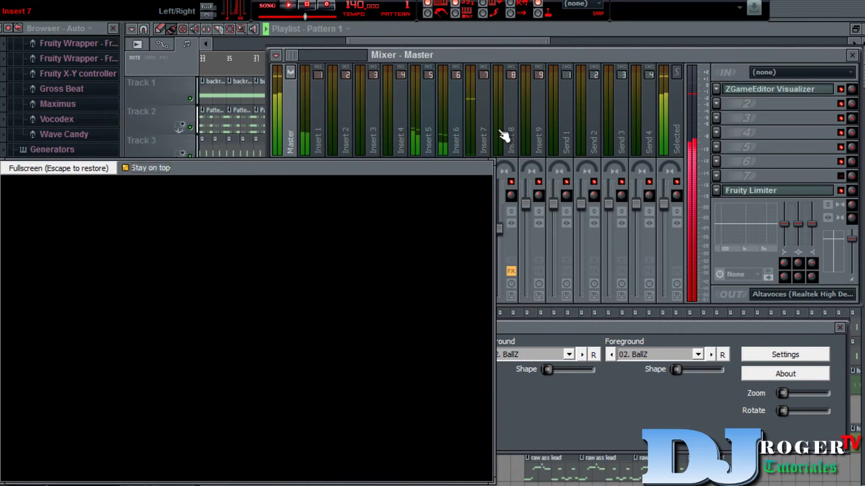
left_click(542, 33)
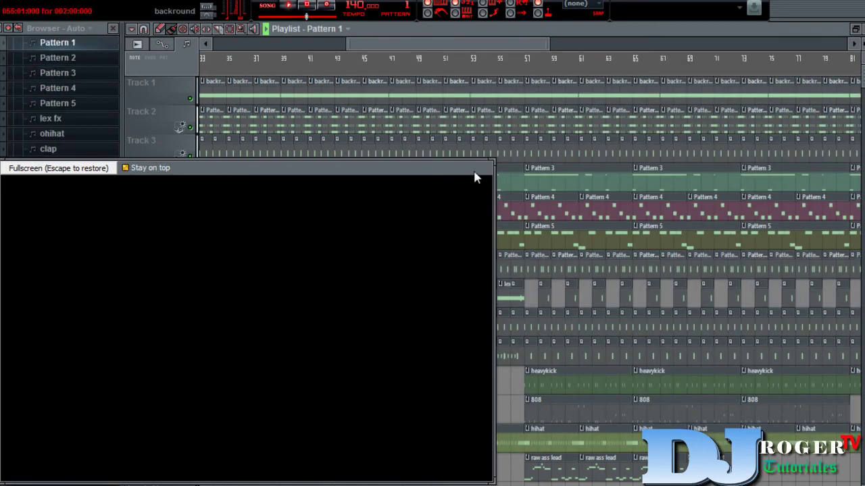
key("F9")
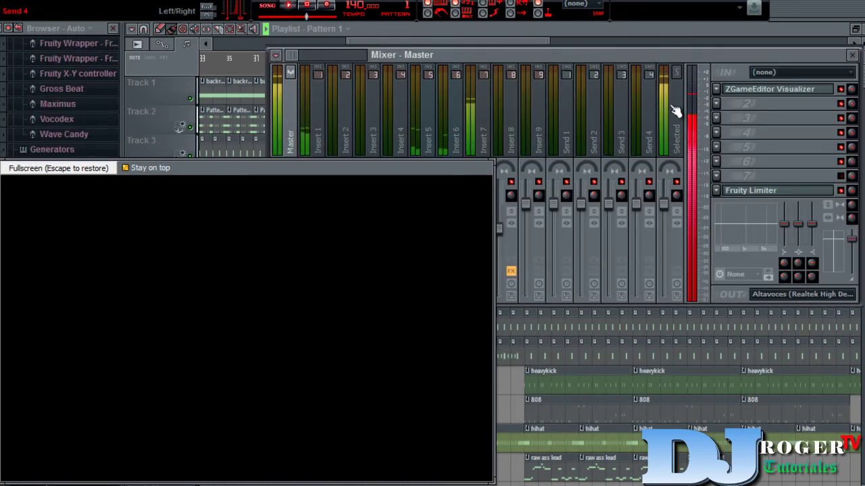
Remove ZGameEditor Visualizer from the Master track's first effect slot by replacing it with (none), and close the mixer
left_click(717, 90)
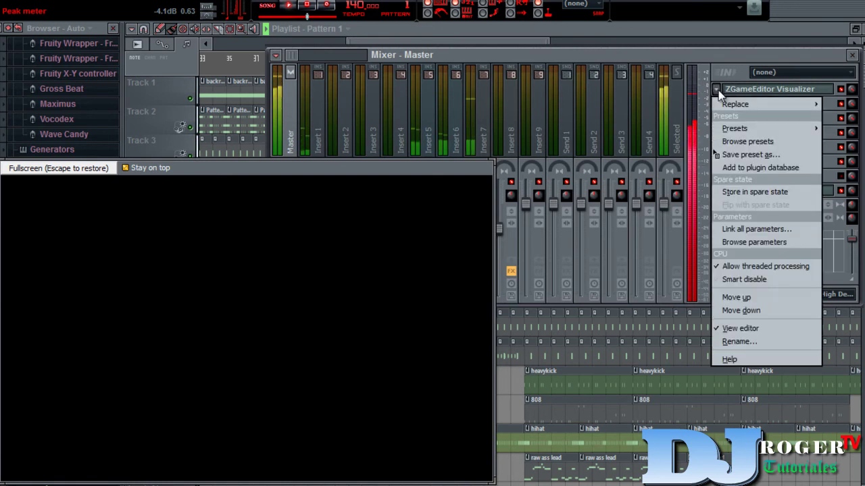
mouse_move(730, 104)
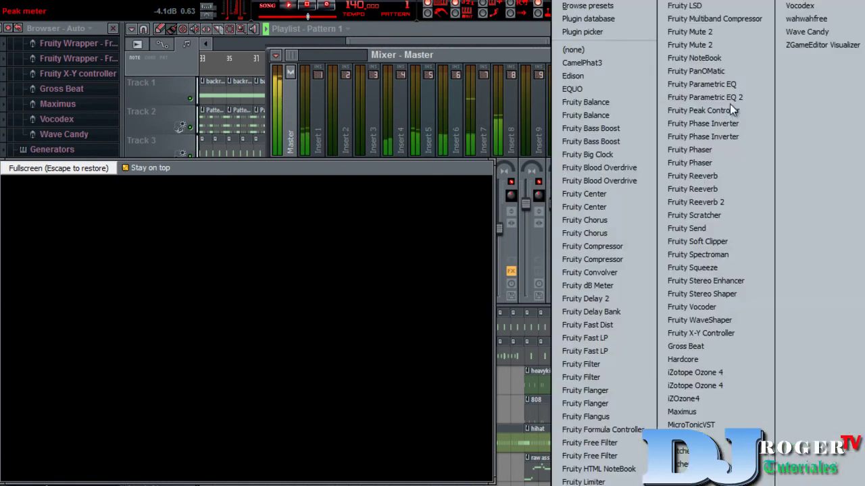
left_click(626, 50)
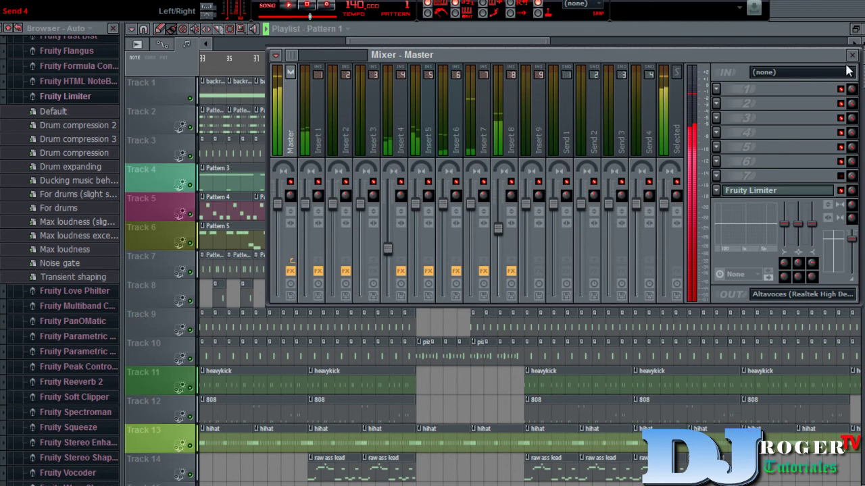
left_click(852, 55)
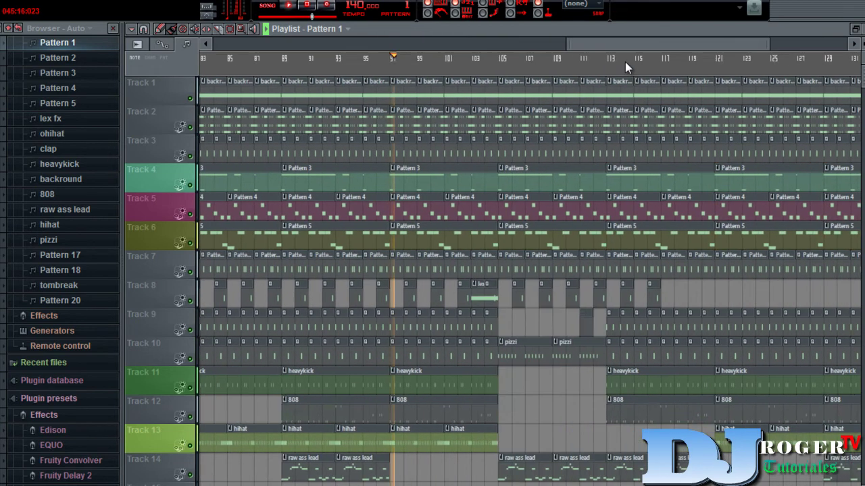
Collapse the browser tree, look through the DJ ROGER FULL DRUMS KIT folder and expand its Favoritos subfolder
scroll(1, 96, "down", 3)
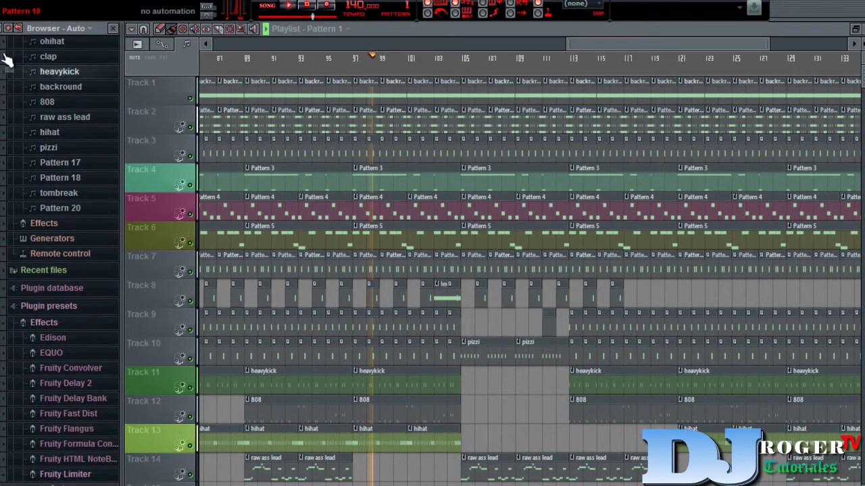
left_click(8, 27)
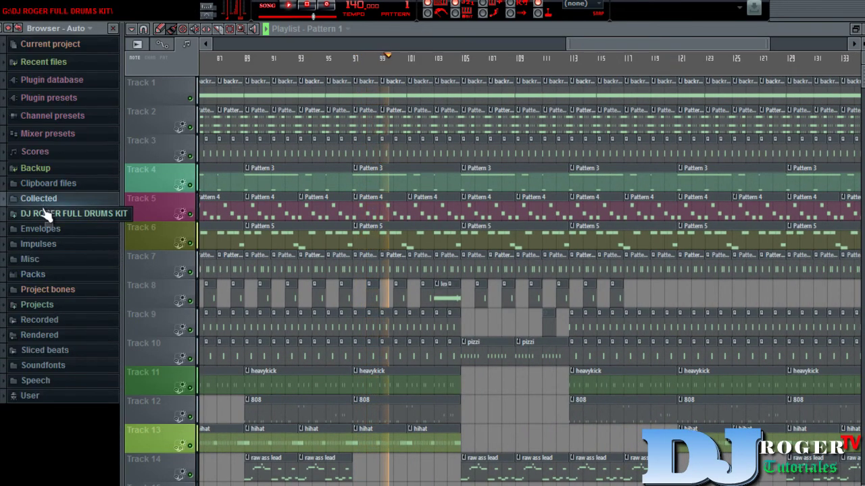
left_click(46, 213)
scroll(61, 257, "down", 1)
scroll(2, 233, "down", 15)
scroll(1, 234, "down", 5)
scroll(1, 223, "up", 6)
scroll(2, 218, "up", 3)
left_click(30, 151)
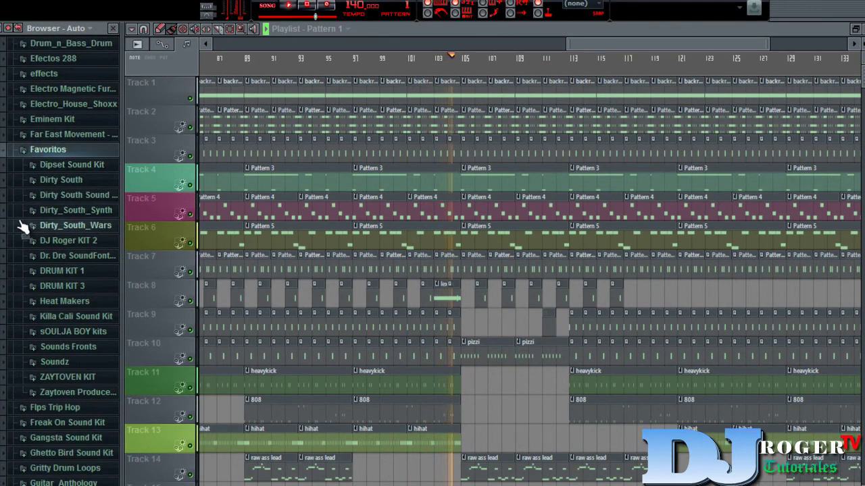
Look into DJ Roger KIT 2 and examine the sound categories in its DJ Roger Kit subfolder, then collapse that subfolder
left_click(79, 244)
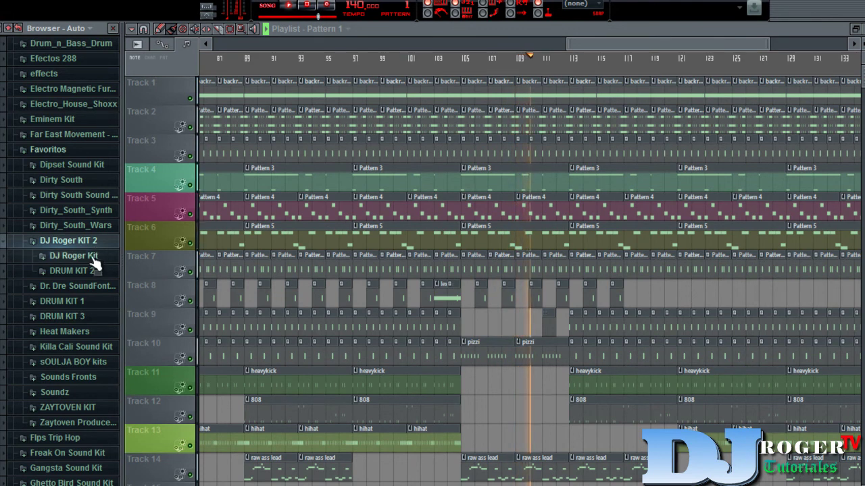
left_click(94, 244)
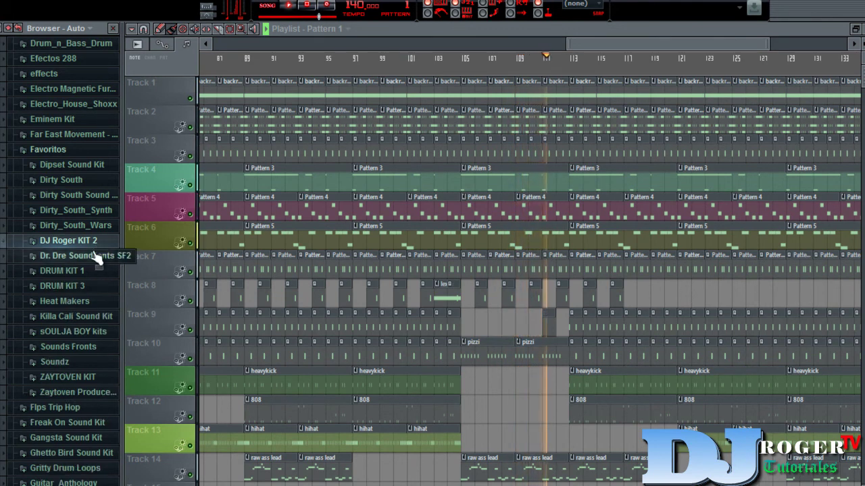
left_click(96, 243)
left_click(95, 255)
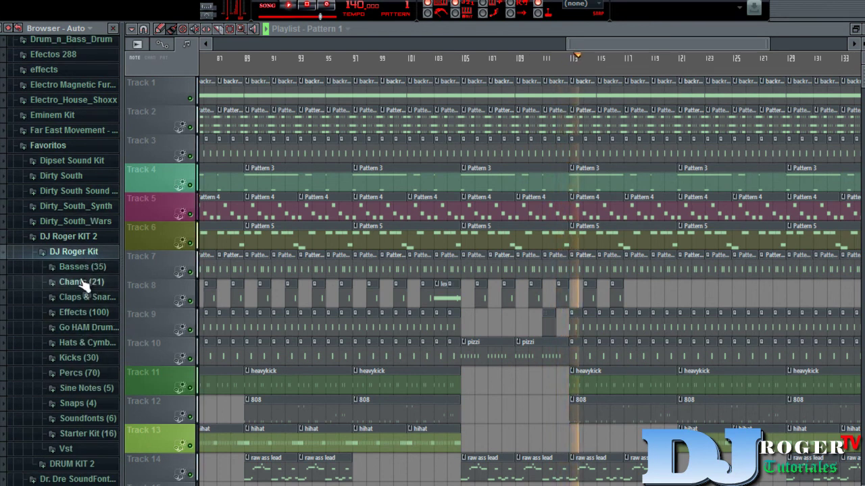
left_click(87, 252)
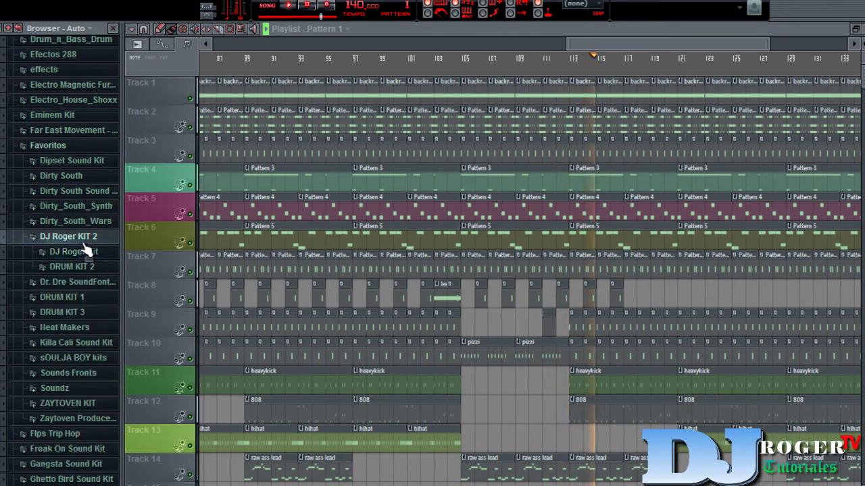
Close the playlist and channel rack, and collapse the browser to its top-level folders
left_click(16, 30)
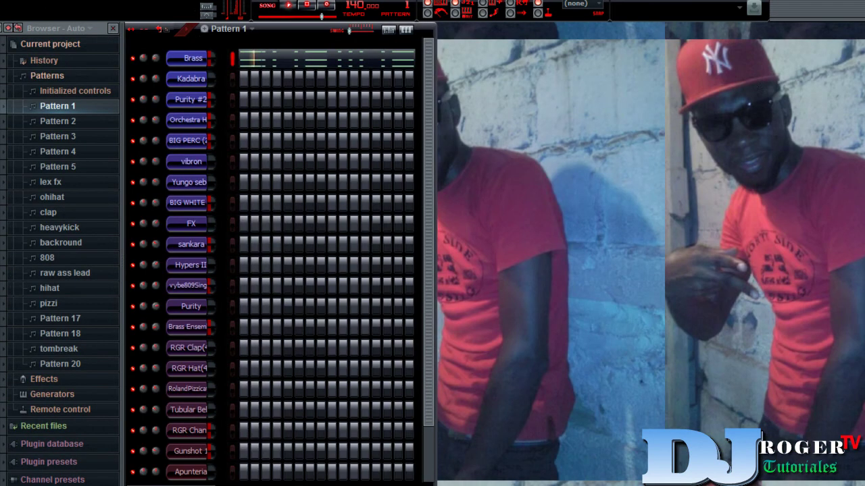
left_click(206, 9)
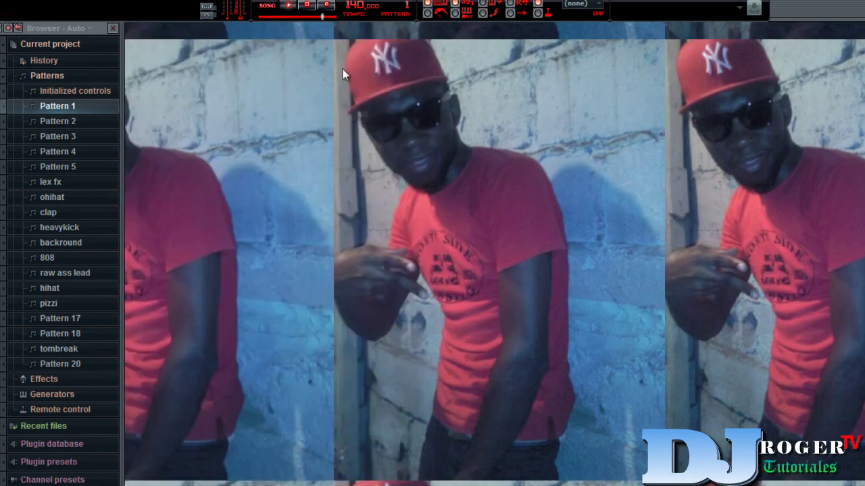
left_click(17, 30)
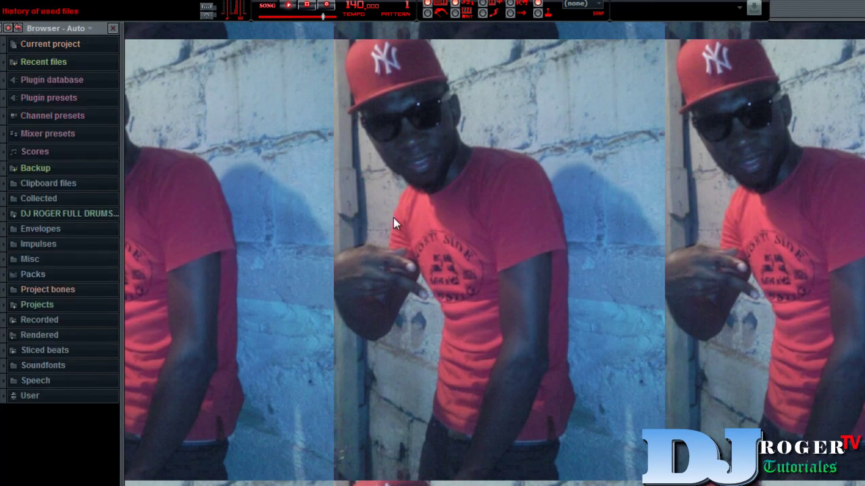